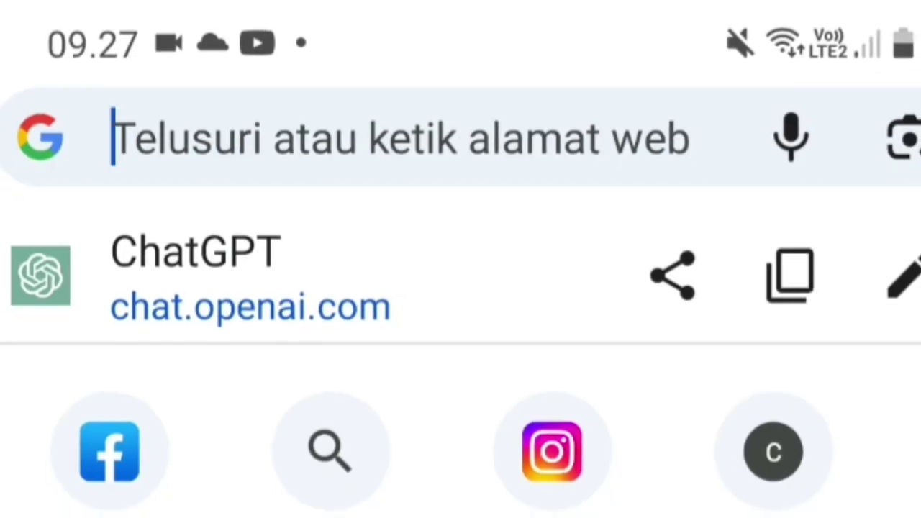
Open chat.openai.com and send the request "Write a shorts moral story about superhero 200 words"
text(chat.openai.com)
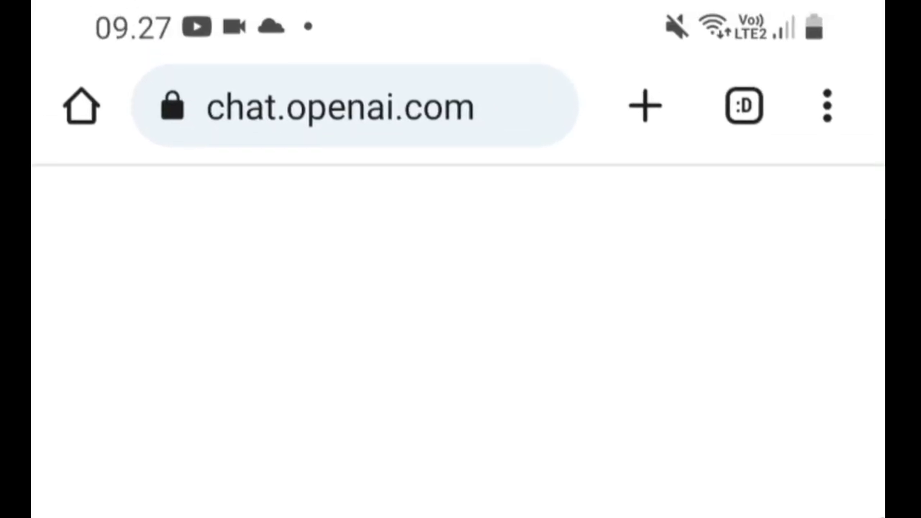
text(Wri)
text(te a shorts )
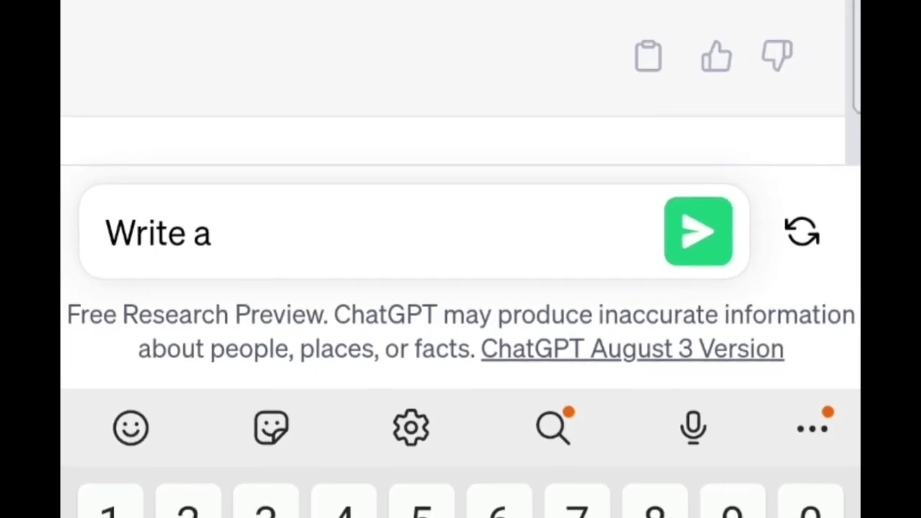
text(moral story about superhero 200 words)
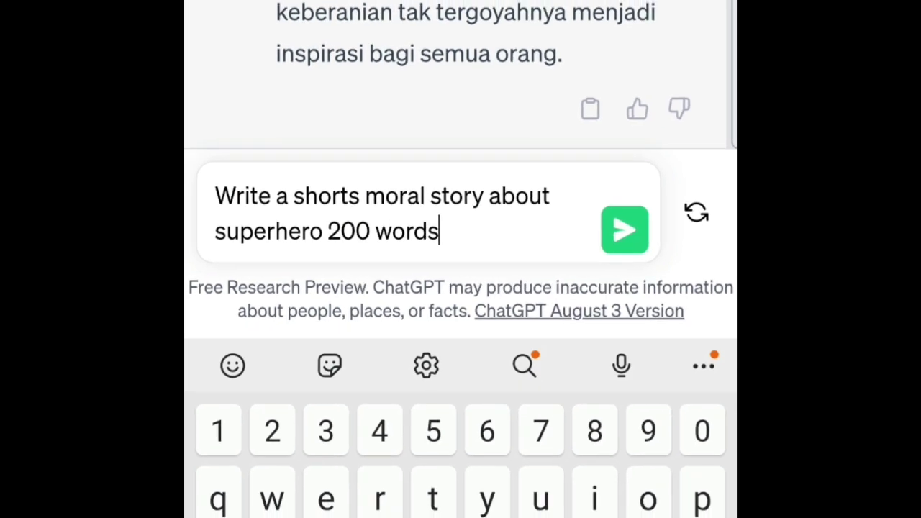
click(620, 229)
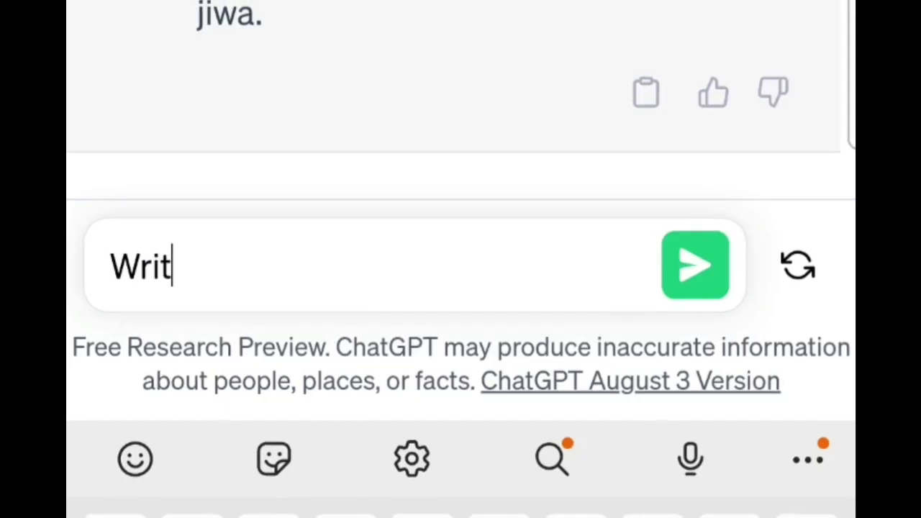
Compose a follow-up request to ChatGPT beginning with "Write the prompts to"
text(e )
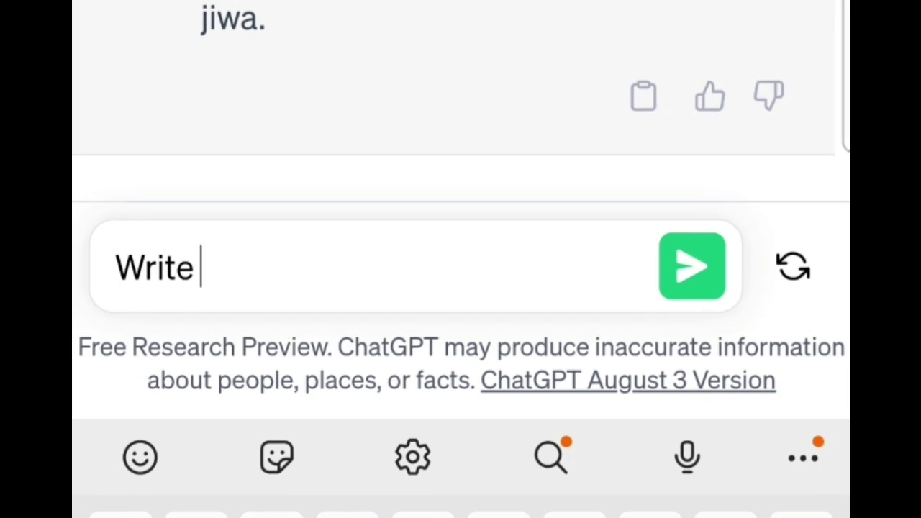
text(the prompt)
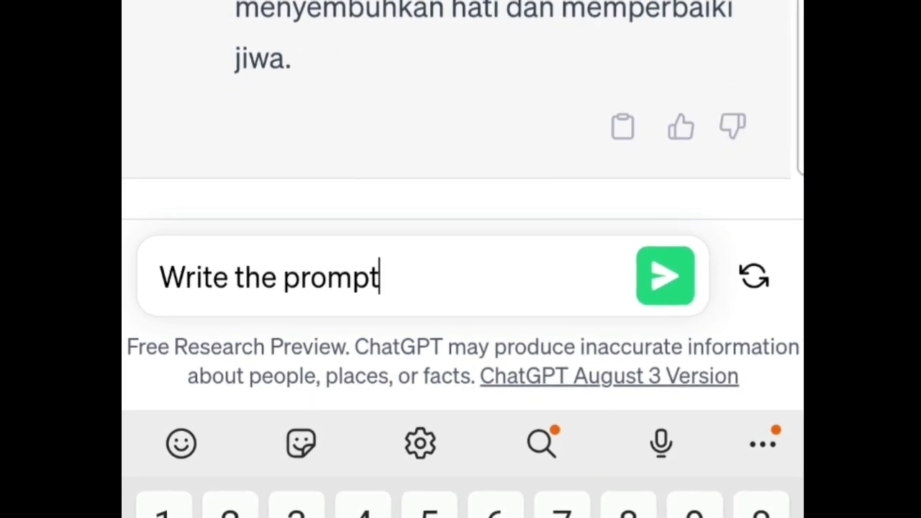
key(BackSpace)
text(s to g)
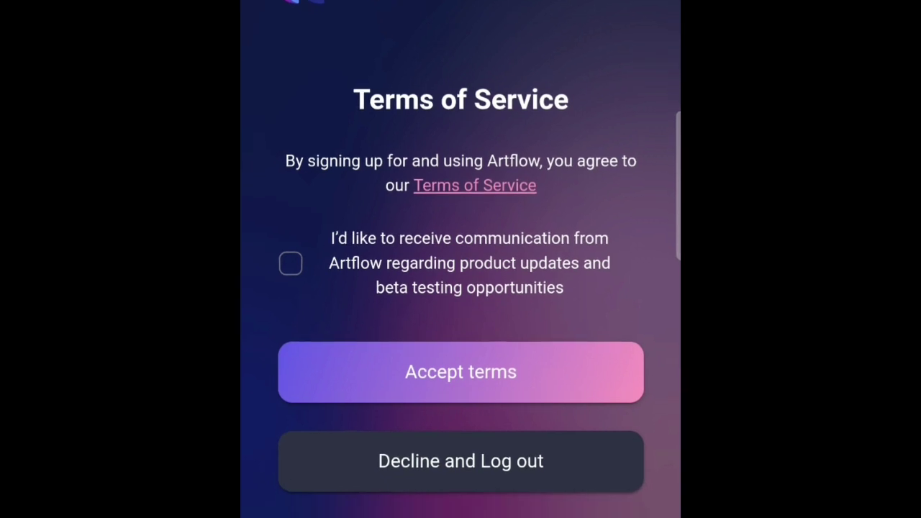
Opt in to product communication, accept the Artflow Terms of Service and answer the question about the account holder's role
click(291, 264)
click(460, 372)
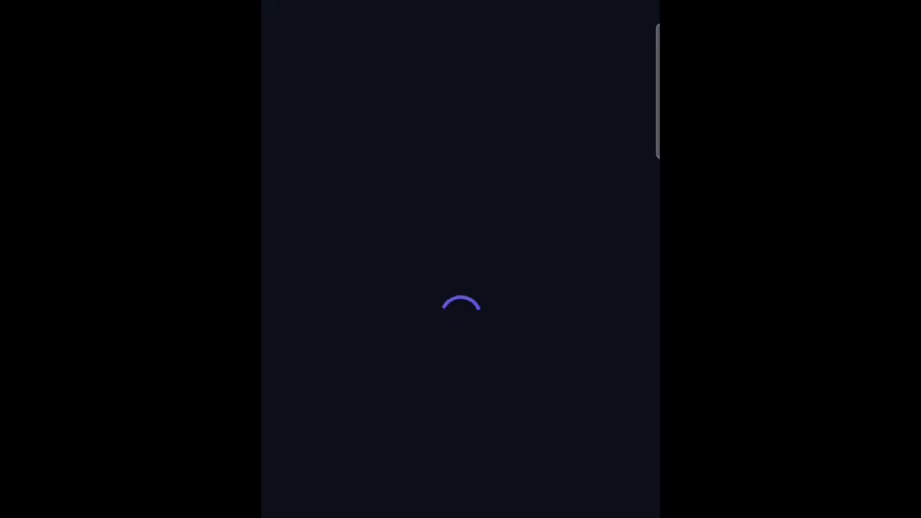
scroll(461, 216, down, 4)
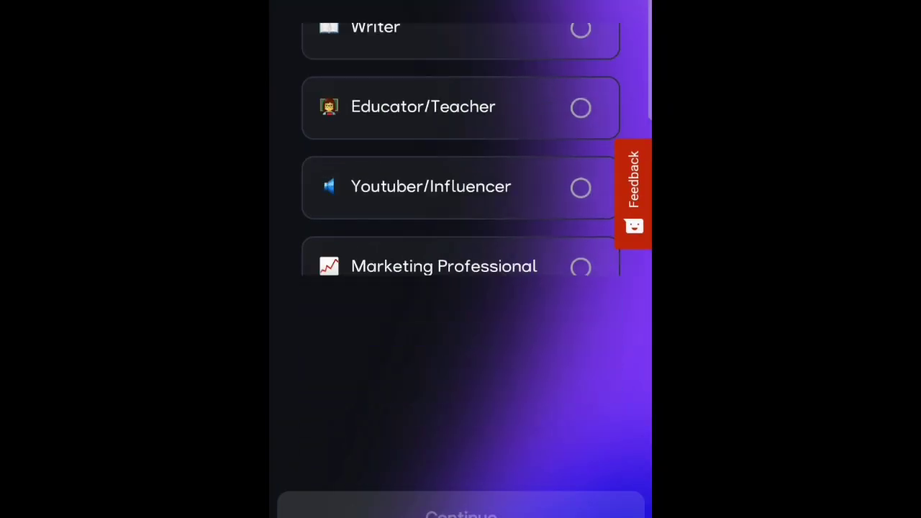
click(461, 359)
click(461, 507)
Select Content for social media and Stories for kids as intended uses, and Youtube as the way of hearing about Artflow.ai
scroll(461, 324, down, 2)
scroll(460, 324, up, 2)
scroll(461, 324, down, 2)
click(437, 122)
scroll(461, 288, up, 2)
scroll(461, 288, down, 2)
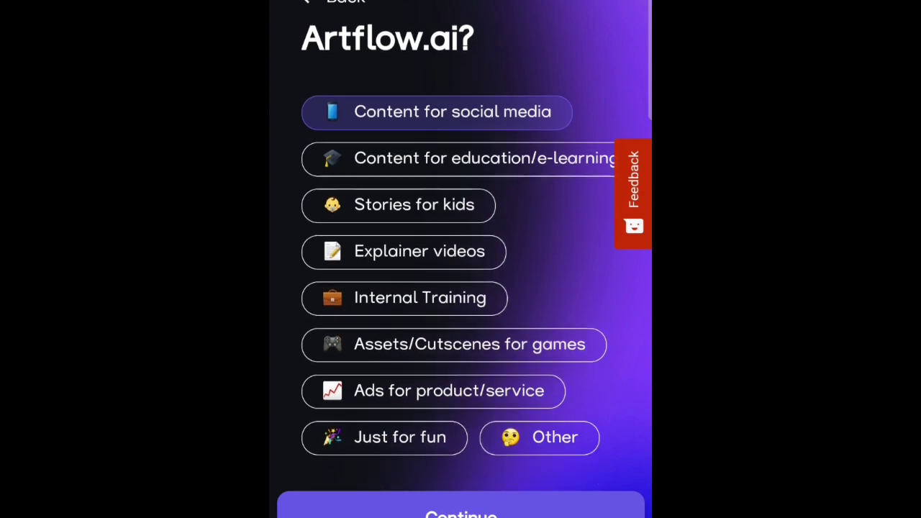
scroll(461, 288, down, 1)
click(413, 185)
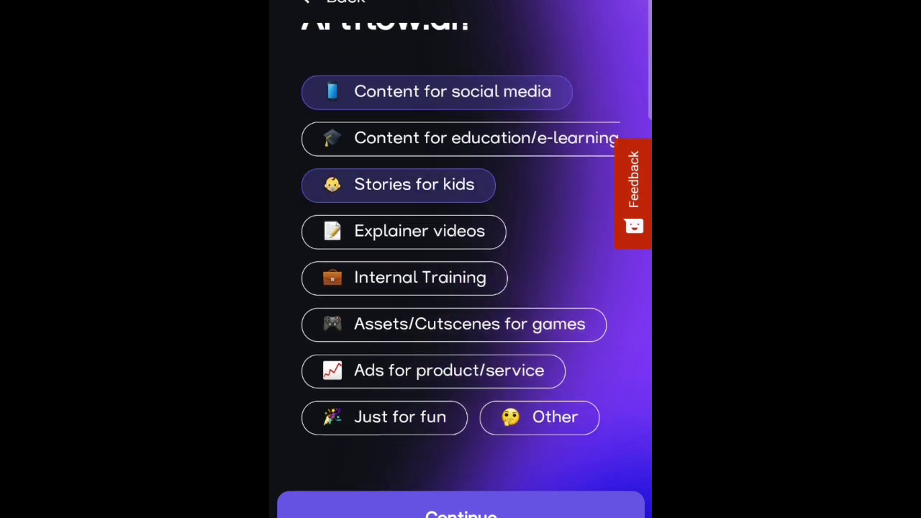
click(461, 507)
click(461, 508)
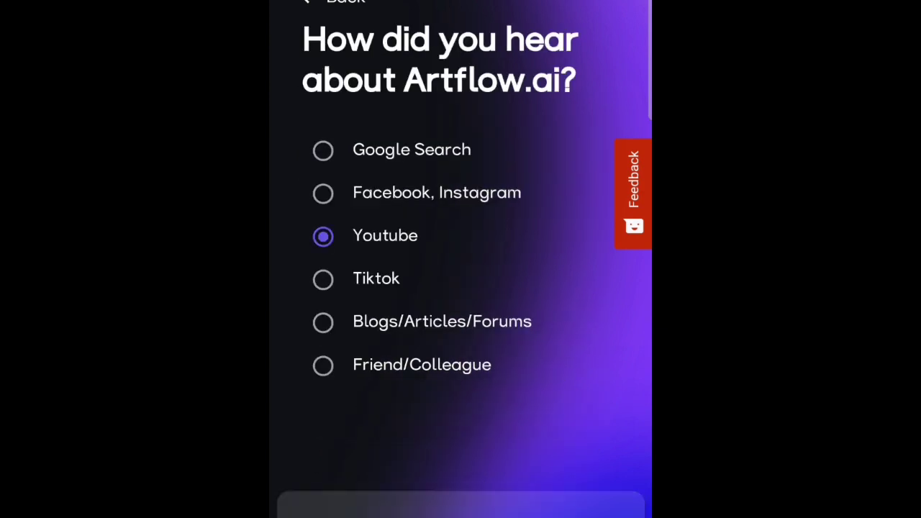
click(460, 387)
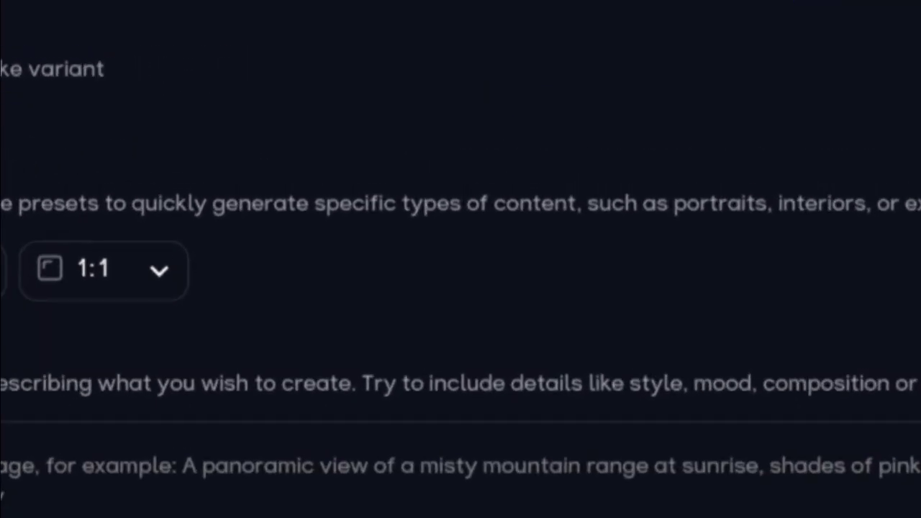
Set the image aspect ratio to 3:2 and select the first scene prompt, the bustling city with towering skyscrapers, in the notes
click(105, 270)
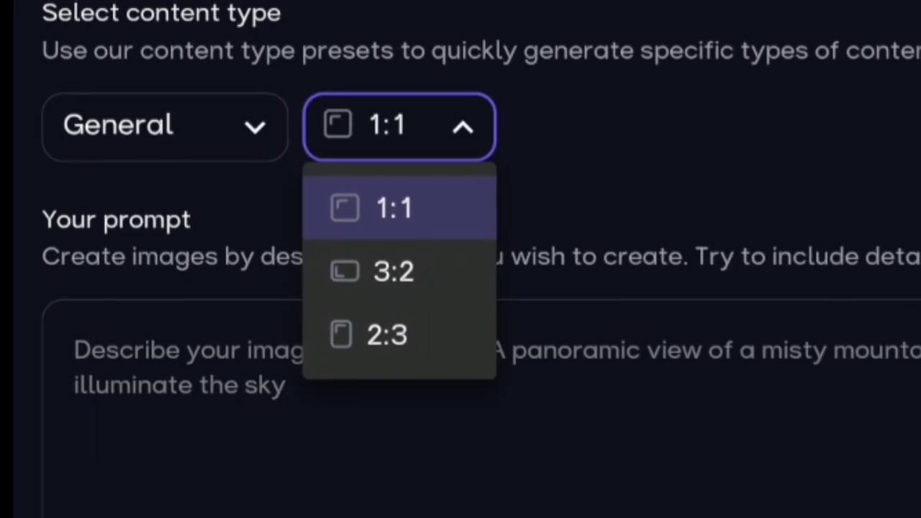
click(399, 272)
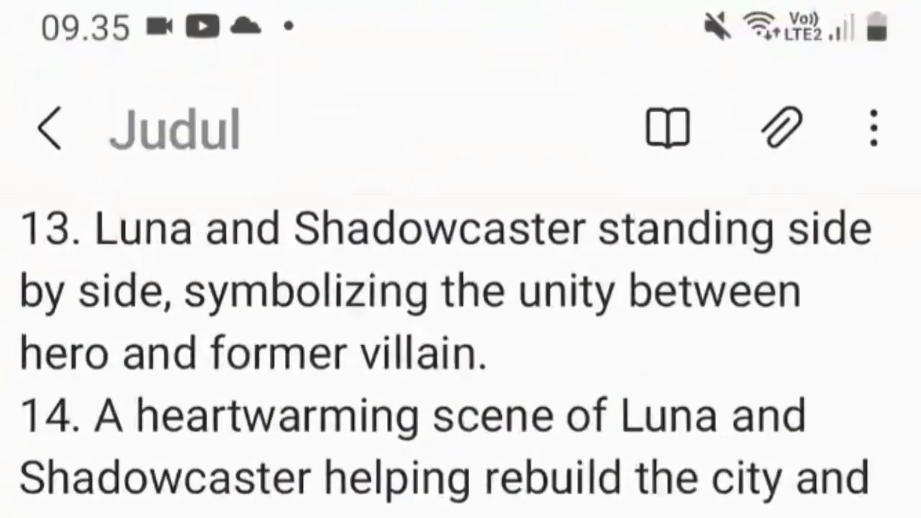
scroll(461, 324, up, 10)
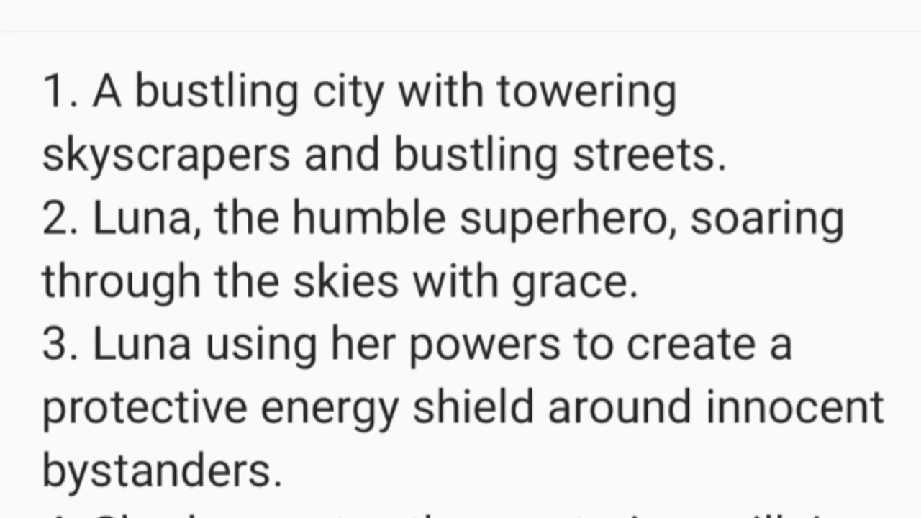
drag(103, 185, 723, 248)
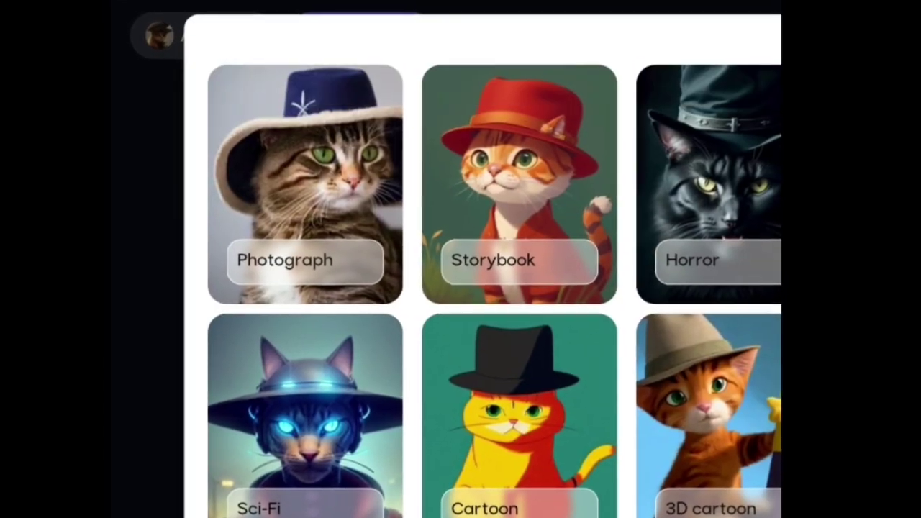
Look through the style gallery and choose a style for the city image
scroll(453, 288, down, 3)
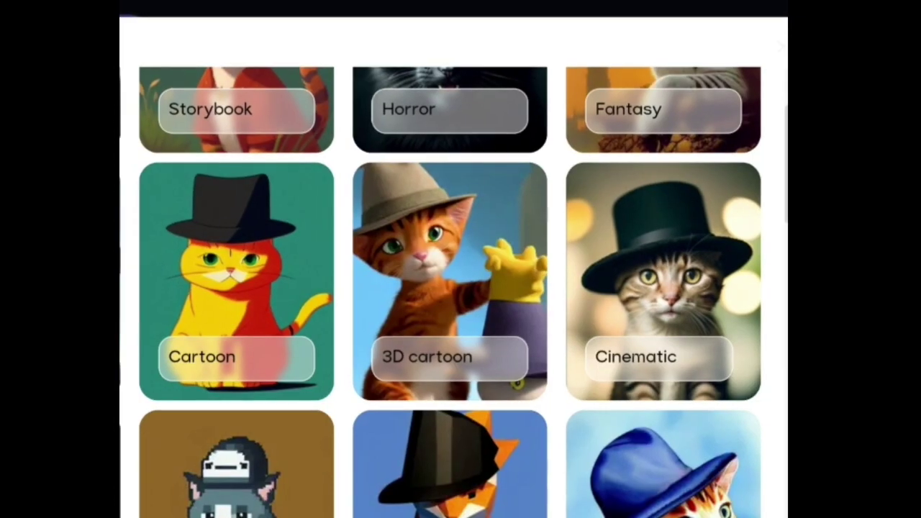
scroll(454, 288, down, 10)
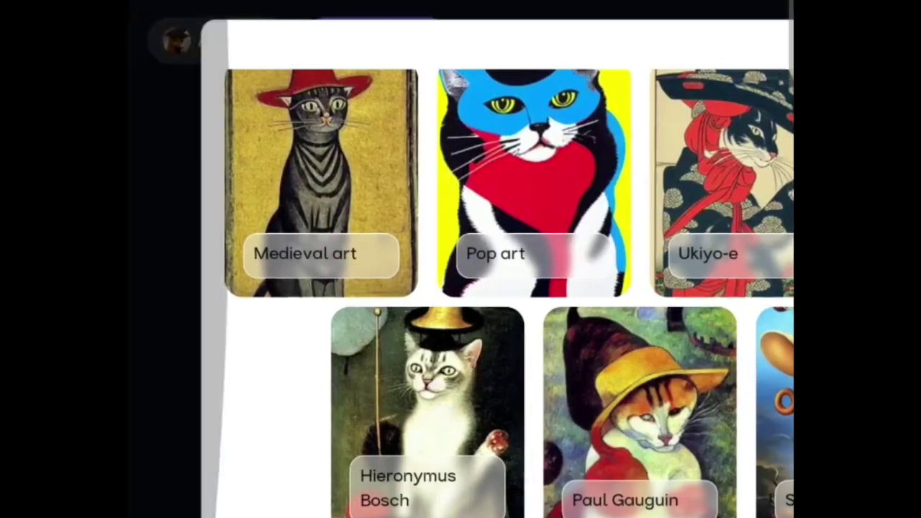
scroll(497, 288, up, 5)
click(324, 123)
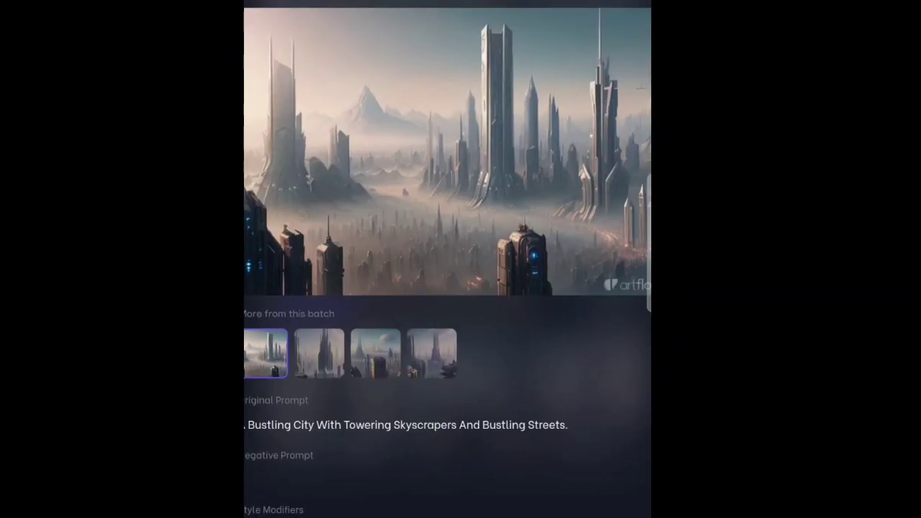
View the other images generated in the skyscraper city batch and close the image view
click(319, 354)
scroll(447, 288, up, 3)
click(375, 511)
click(431, 511)
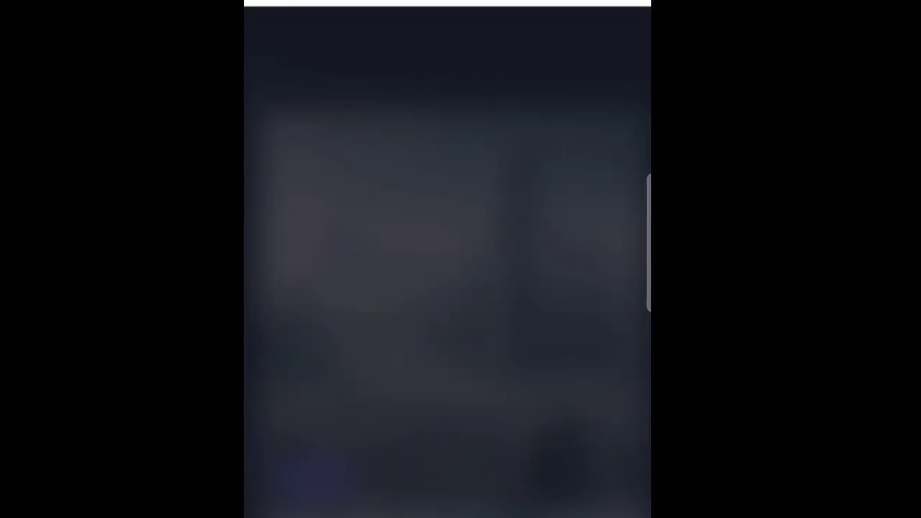
click(303, 155)
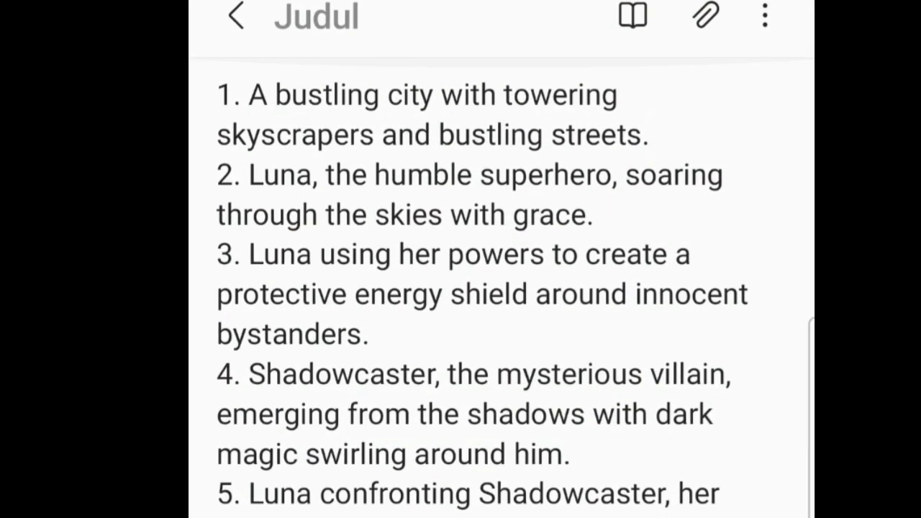
Copy a scene prompt from the notes and enter it as the prompt for another Artflow image
click(574, 42)
drag(229, 83, 486, 123)
key(ctrl+c)
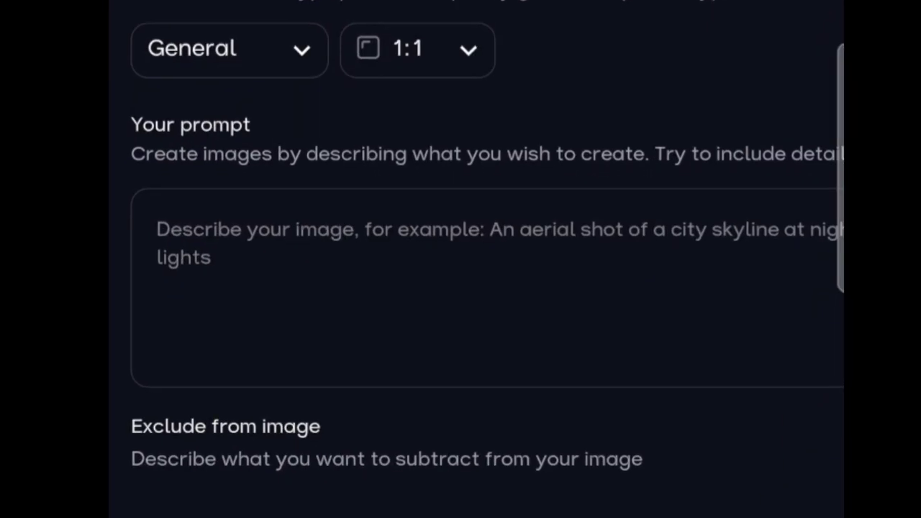
click(475, 288)
click(417, 511)
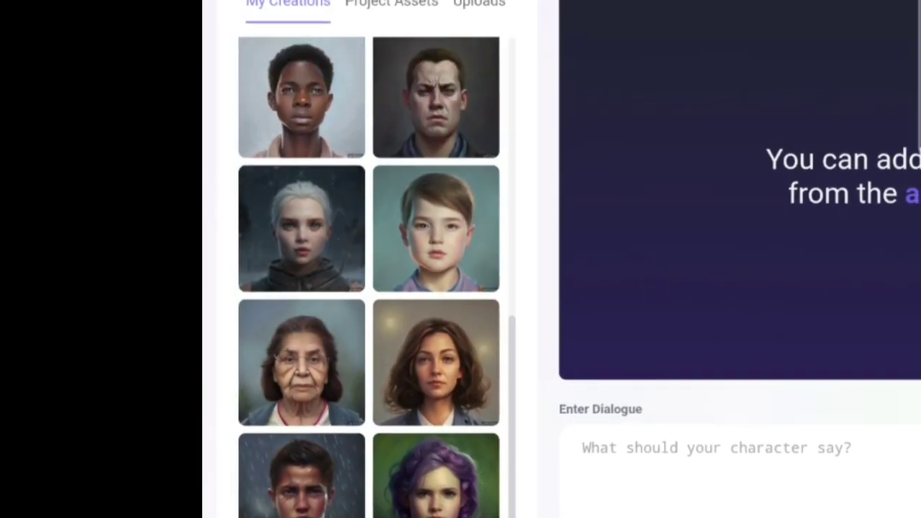
Examine the Starter pack characters available for the story shot
scroll(489, 260, up, 3)
scroll(489, 259, down, 4)
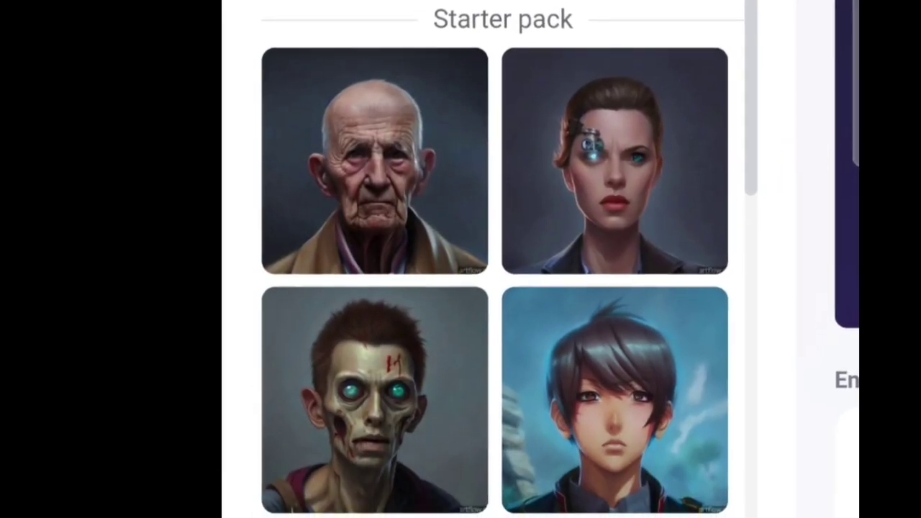
scroll(489, 260, up, 4)
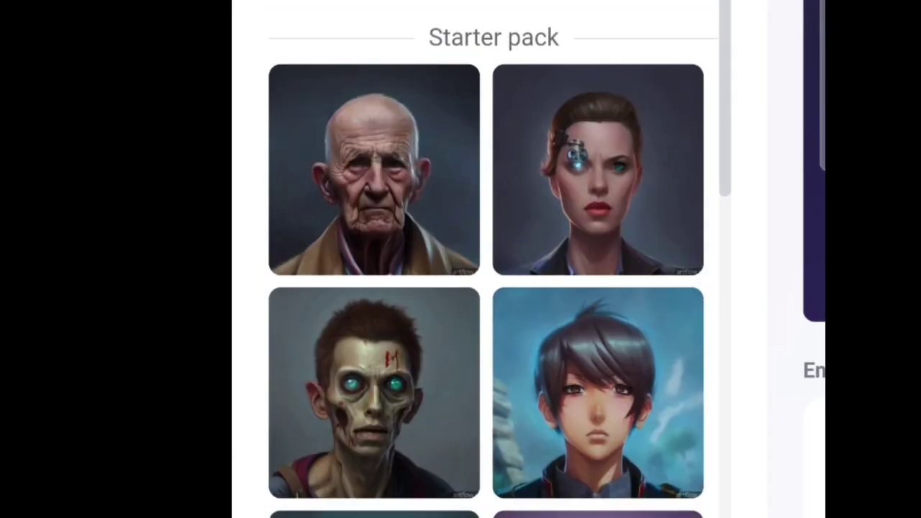
scroll(486, 288, down, 6)
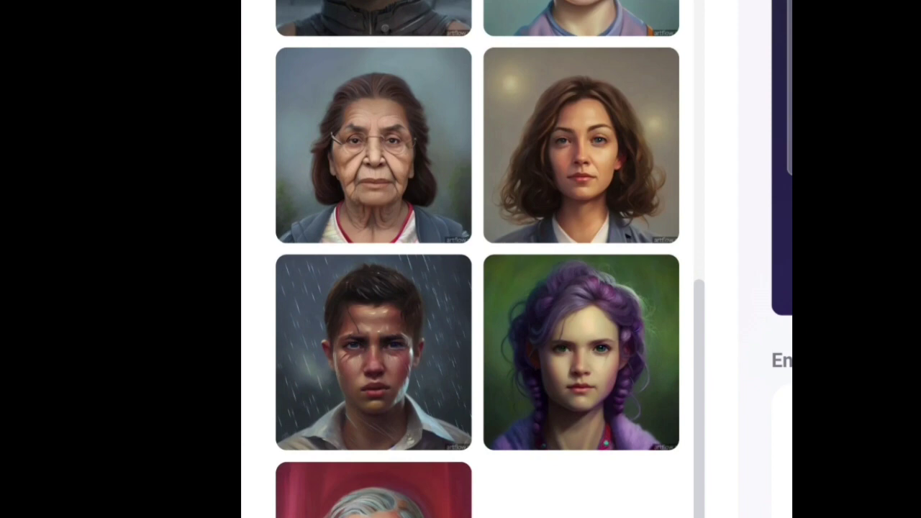
scroll(486, 288, up, 3)
scroll(468, 260, up, 5)
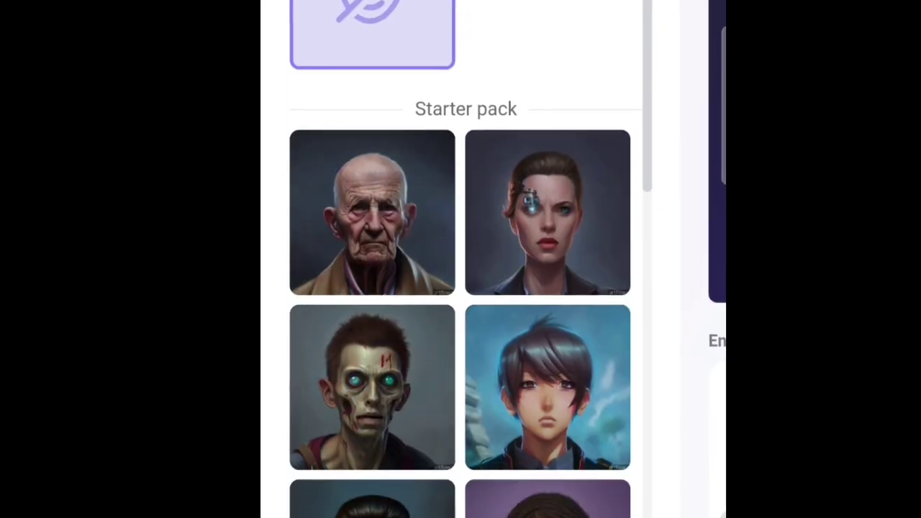
drag(480, 514, 481, 302)
Add the Starter pack woman with the mechanical eye to the futuristic city shot and open its dialogue for editing
click(676, 216)
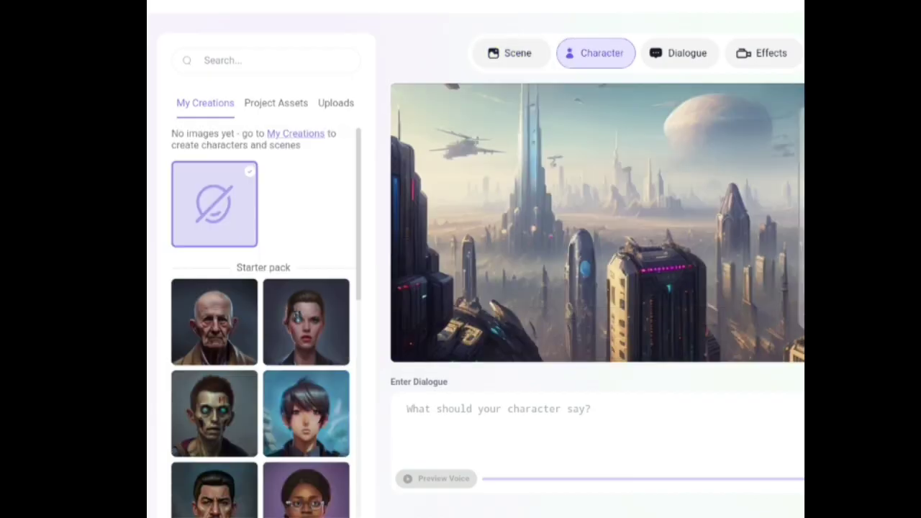
click(297, 317)
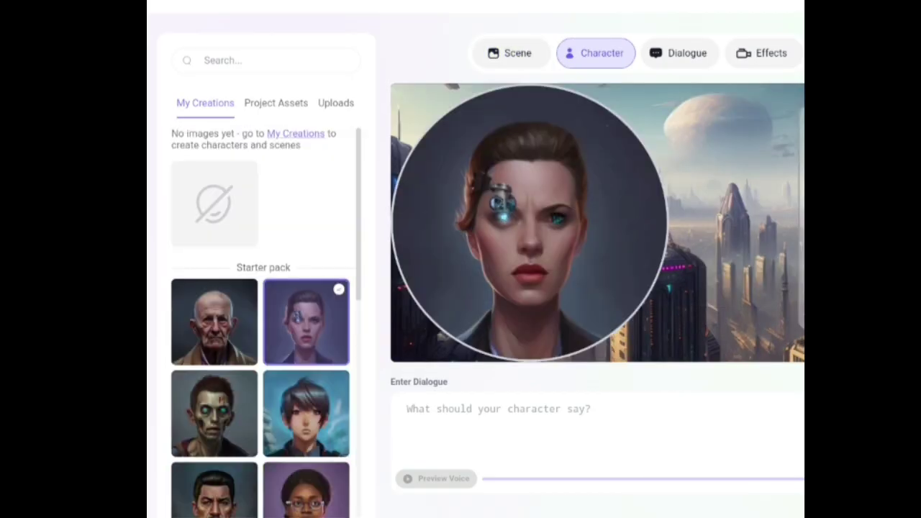
click(407, 411)
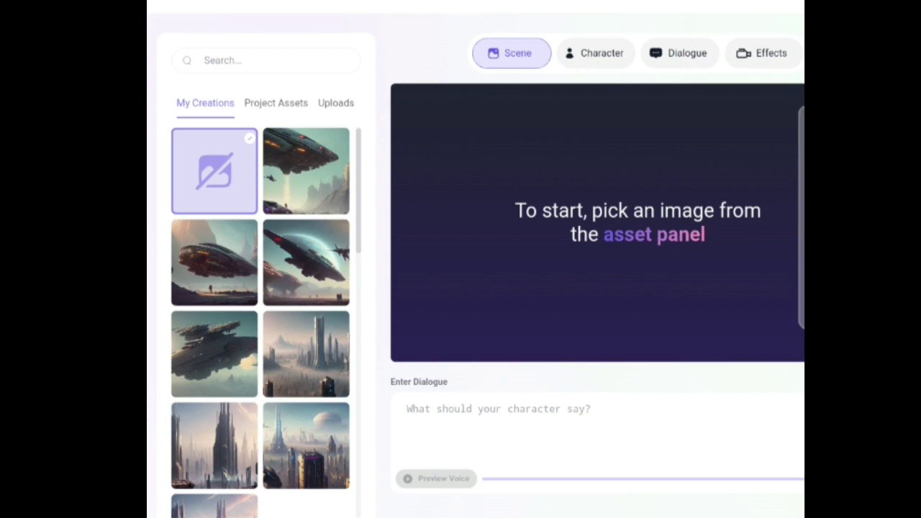
Give the empty shot the spaceship scene with the large planet and add the zombie with glowing eyes as its character
click(306, 263)
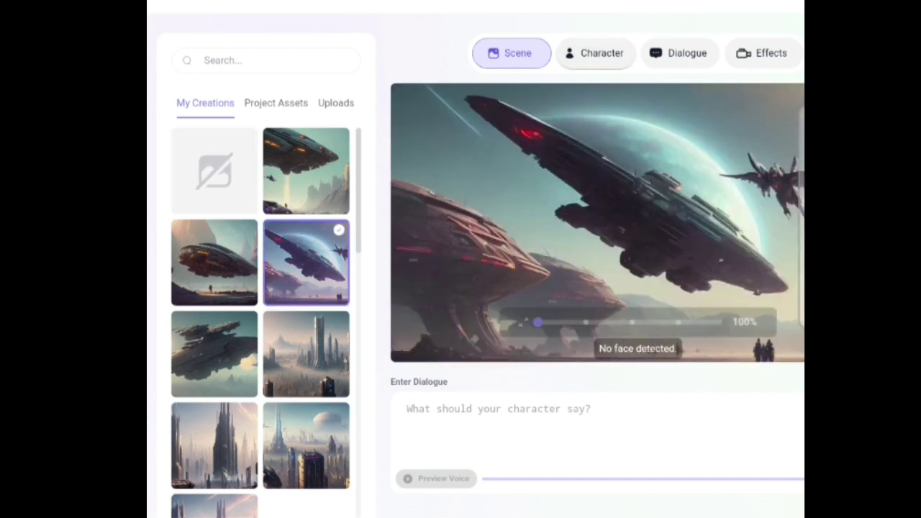
click(595, 53)
scroll(263, 324, down, 5)
scroll(262, 324, up, 5)
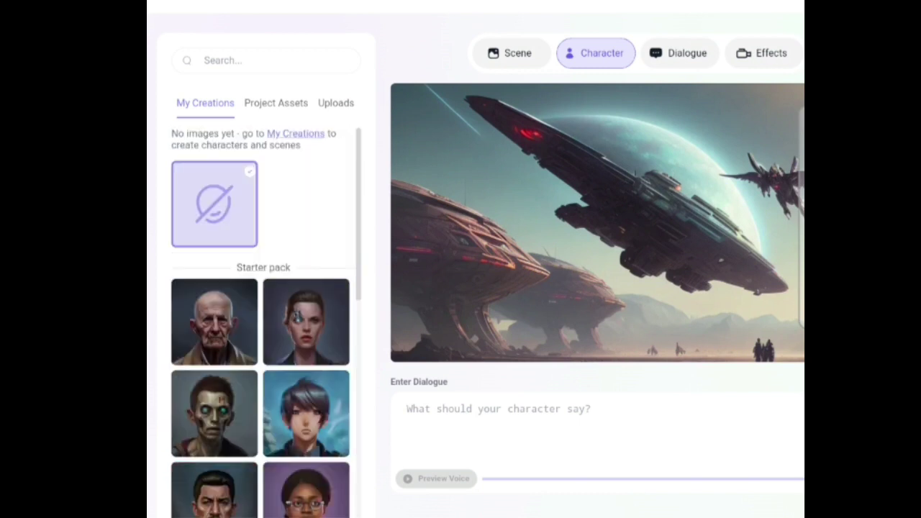
click(214, 414)
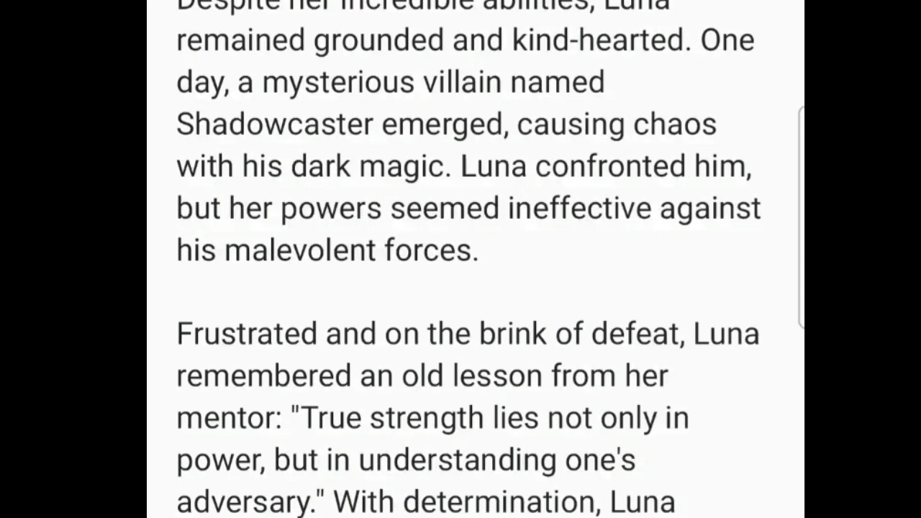
Using the Shadowcaster sentence from the notes, enter the dialogue "I am a Shadowcaster and I will appear to cause havoc with dark magic. i want to destroy the world"
drag(273, 124, 451, 165)
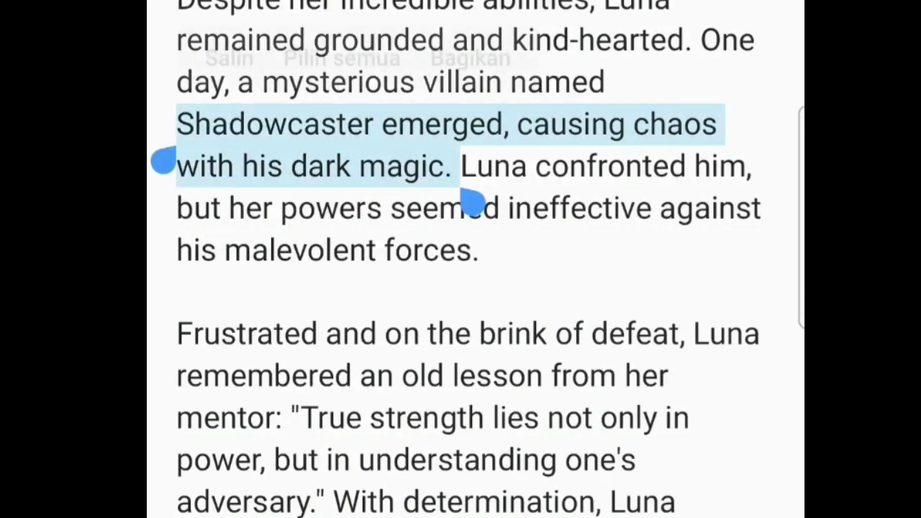
click(480, 250)
scroll(468, 245, down, 3)
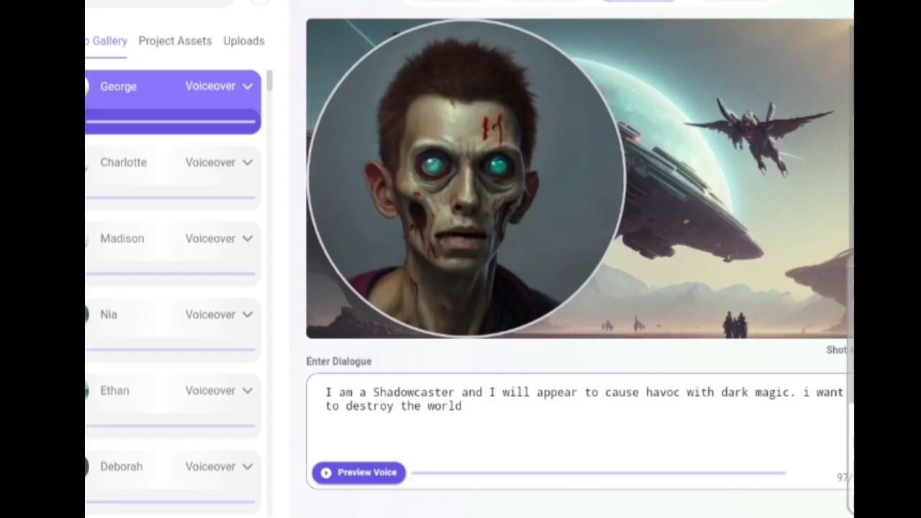
text(. i want to destroy the world.)
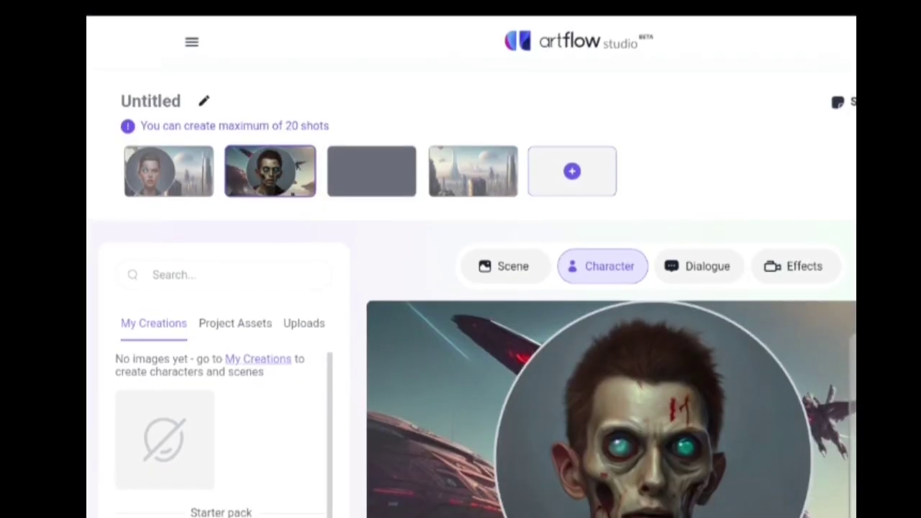
Reopen the first shot with the woman in the city and switch to the superhero story in the notes
click(169, 171)
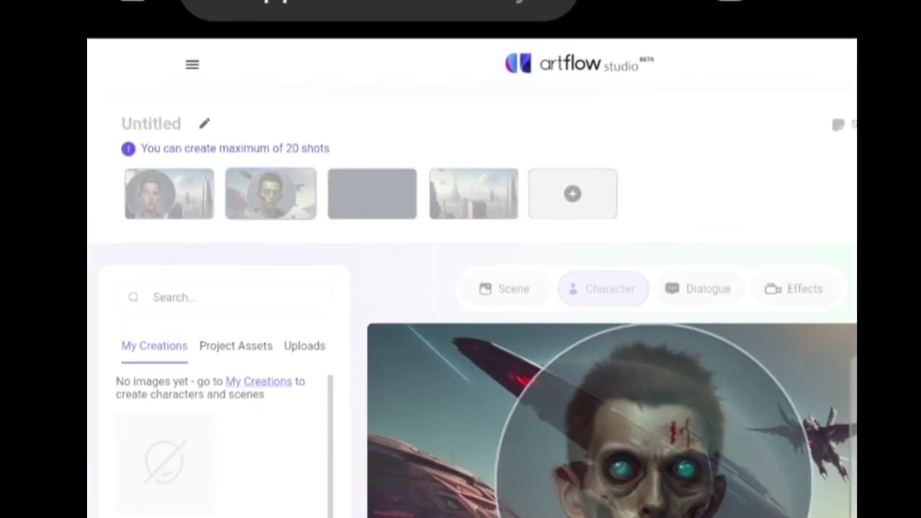
scroll(473, 288, right, 4)
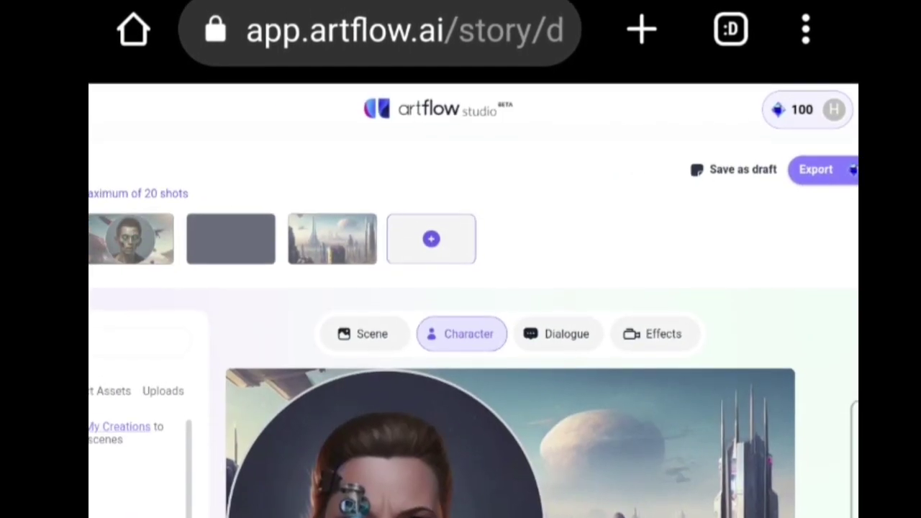
key(alt+Tab)
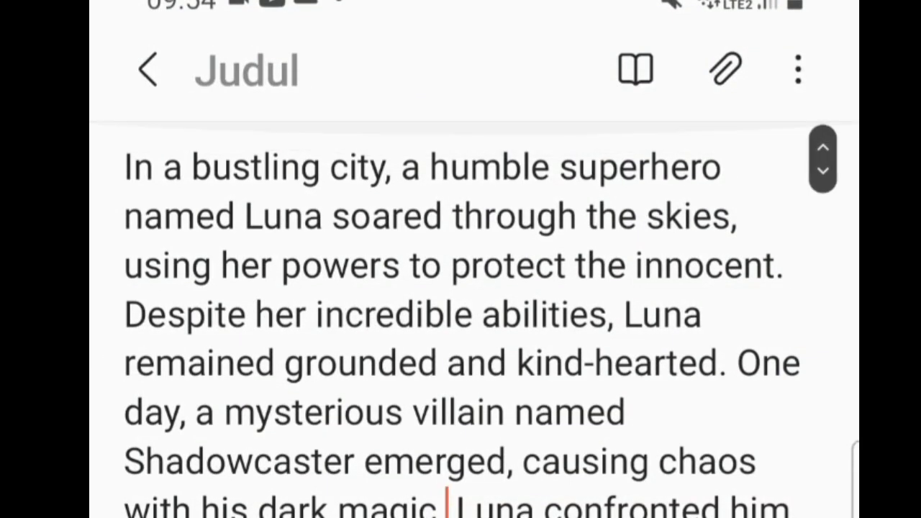